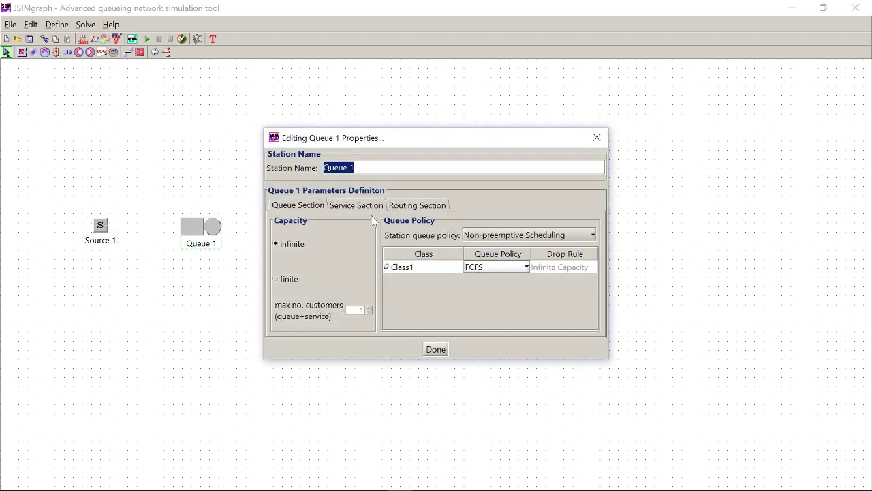
Check the service time distribution of Class1 at Queue 1 and accept it as it is
left_click(353, 205)
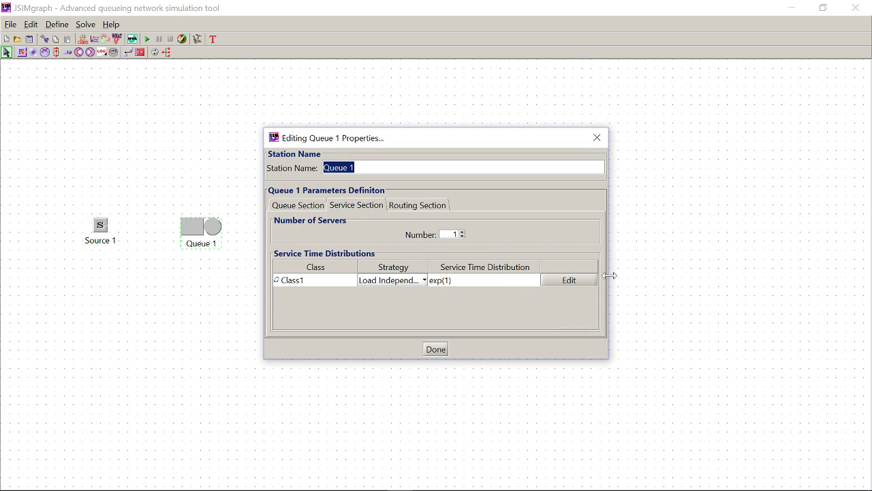
left_click(559, 281)
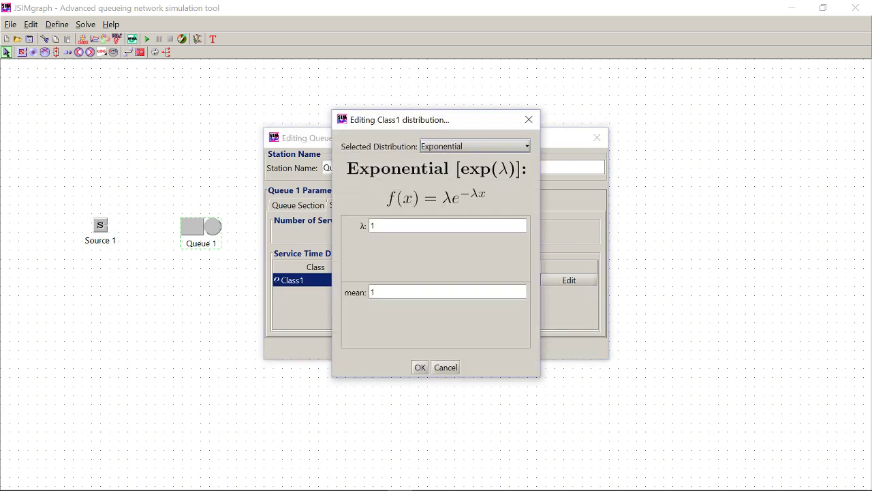
left_click(420, 367)
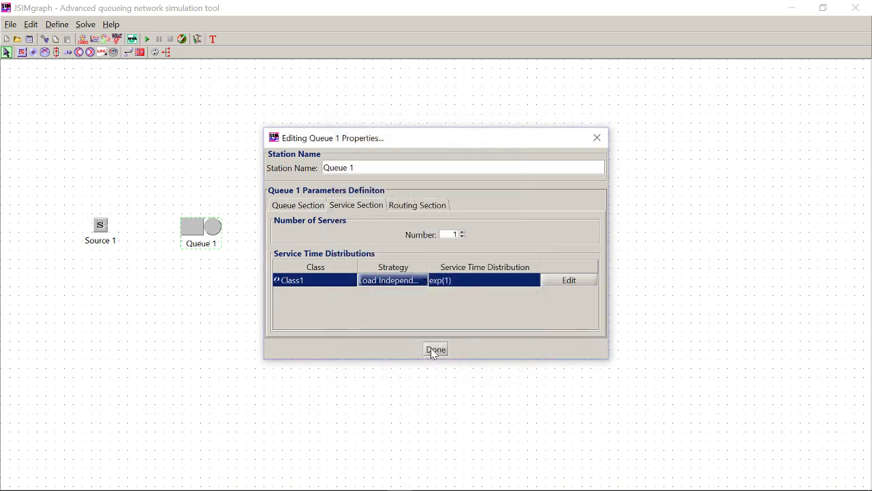
left_click(436, 350)
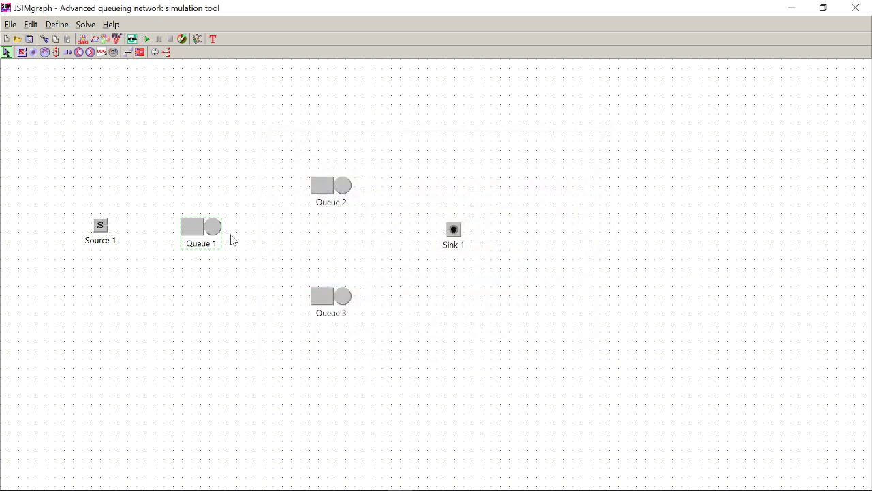
Widen the customer classes window to review the reference station and interarrival time distribution of Class1
left_click(82, 39)
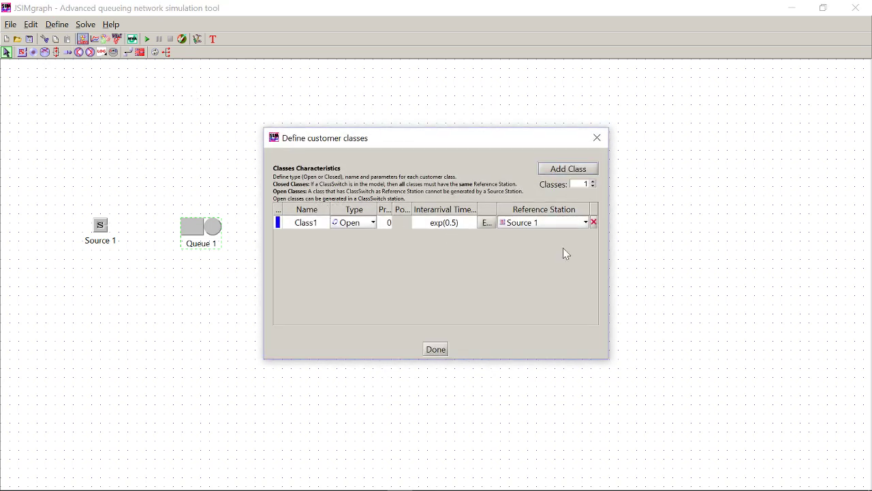
left_click_drag(611, 253, 732, 249)
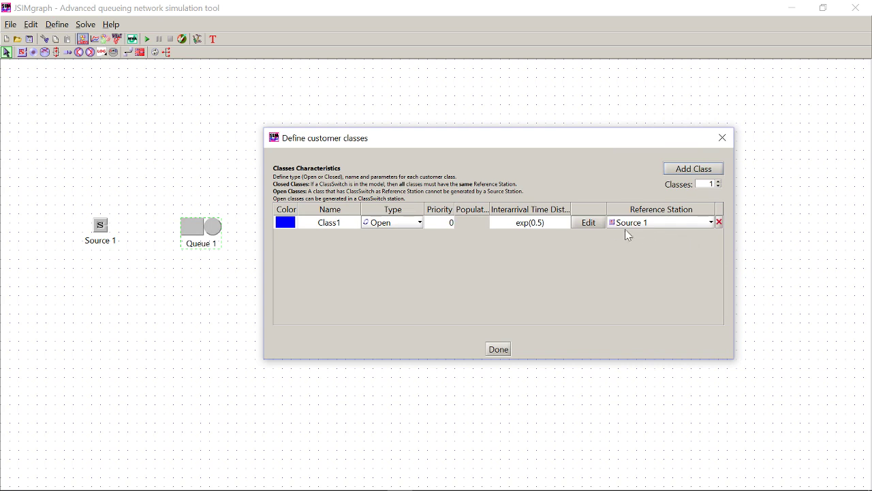
left_click(597, 224)
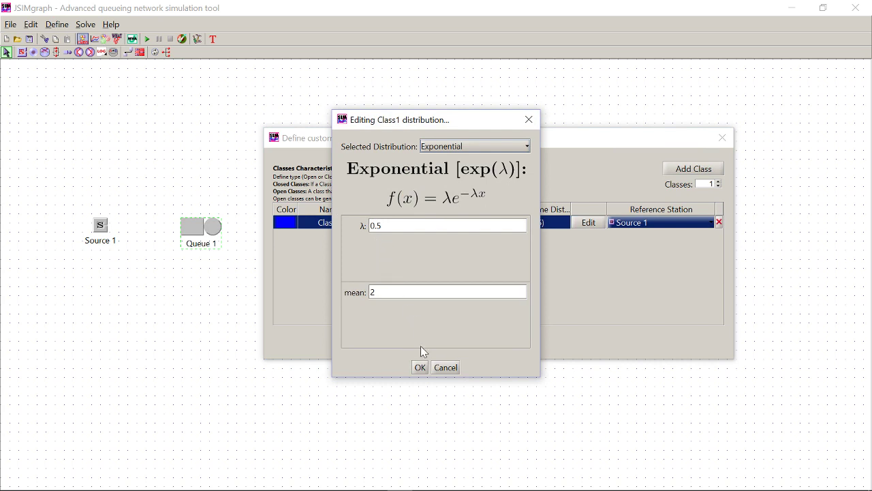
left_click(420, 369)
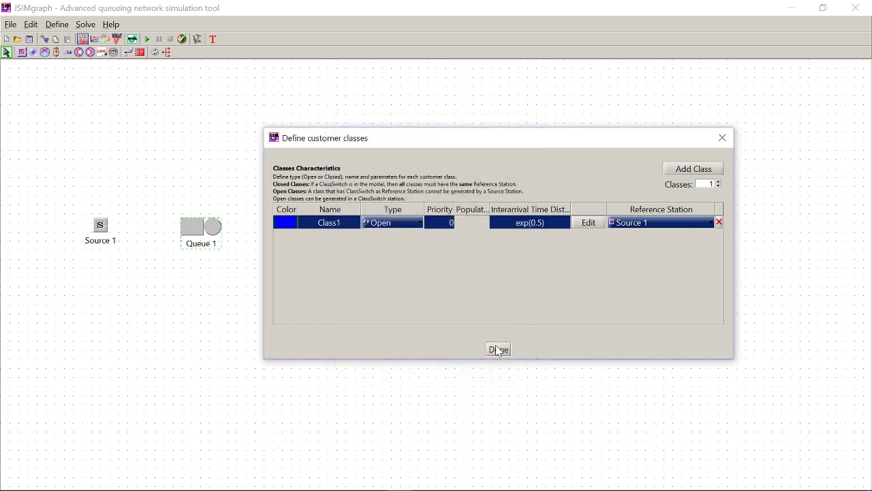
left_click(498, 350)
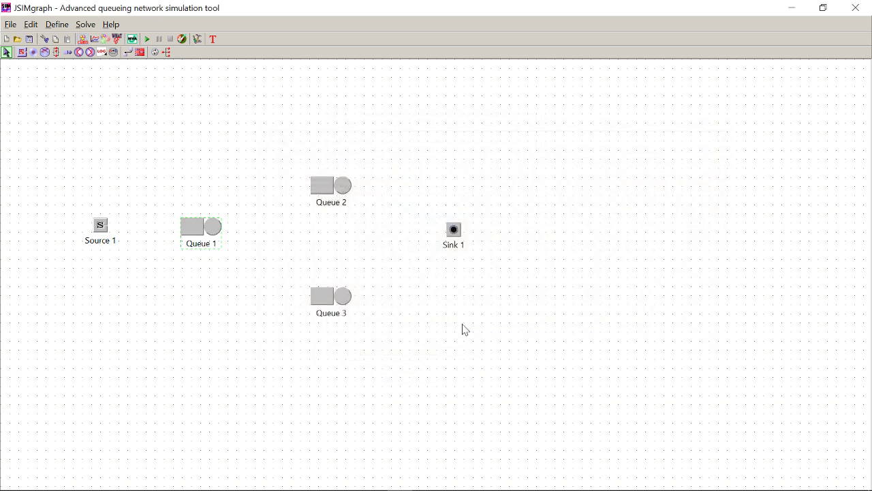
Connect Source 1 to Queue 1, Queue 1 to Queue 2 and Queue 3, and both of those queues to Sink 1
left_click(129, 53)
left_click_drag(101, 225, 319, 193)
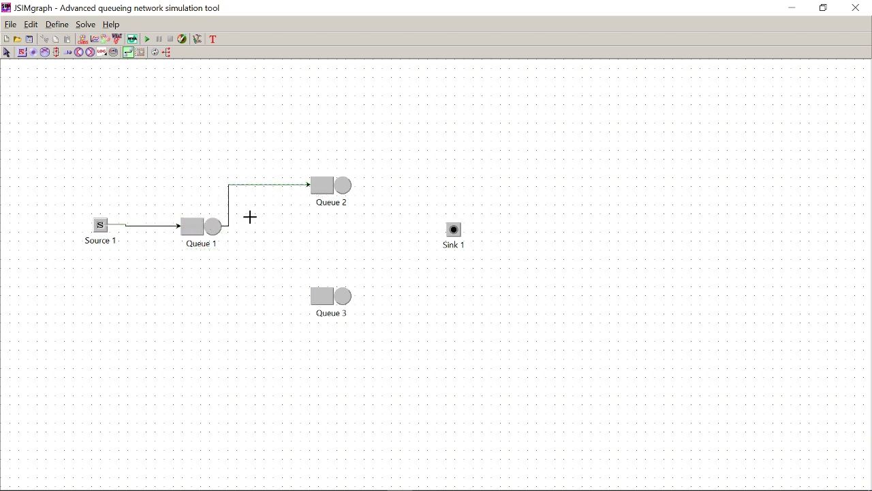
left_click_drag(214, 228, 458, 231)
left_click_drag(342, 182, 462, 231)
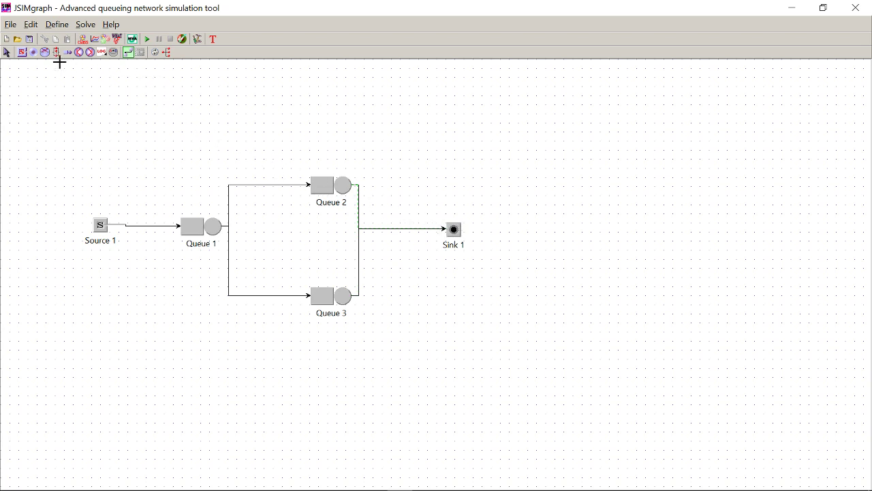
left_click(6, 53)
Set the routing strategy for Class1 at Queue 1 to Probabilities, trying Round Robin first
double_click(210, 235)
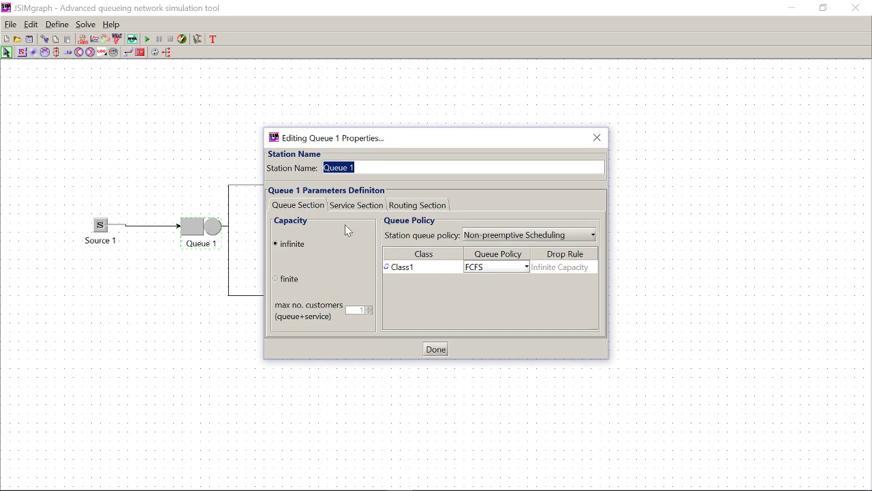
left_click(428, 207)
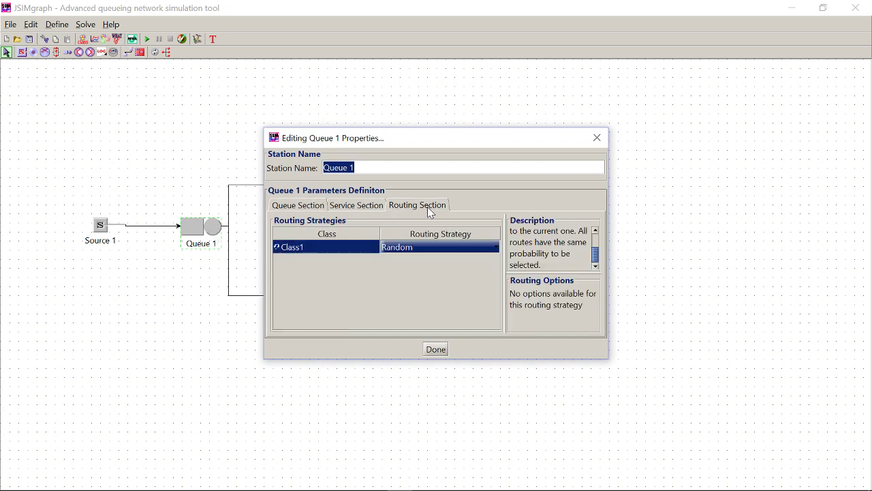
left_click(480, 248)
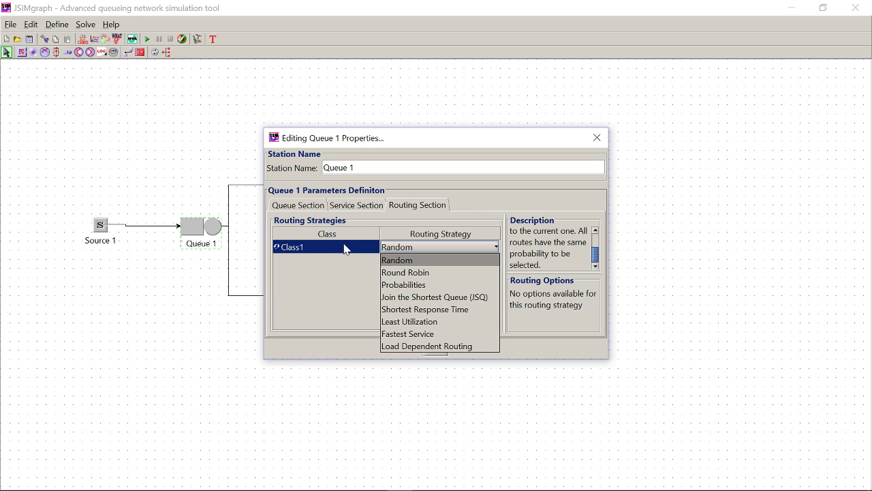
left_click(420, 273)
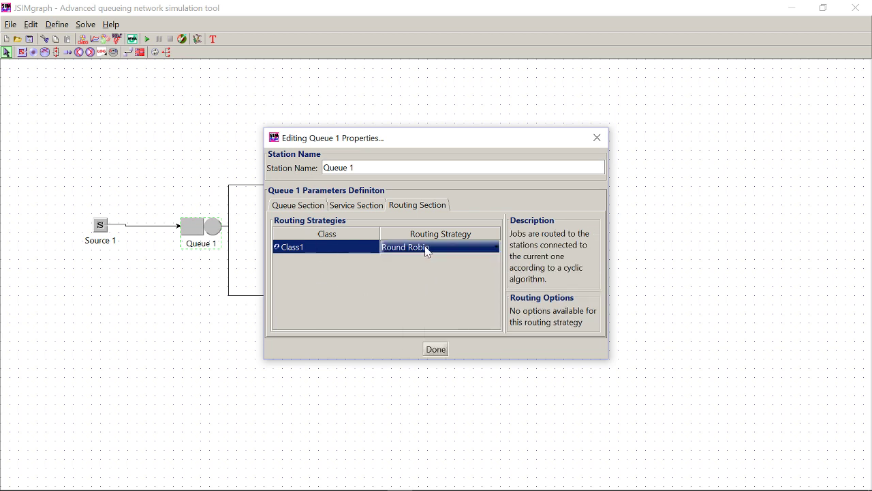
left_click(426, 251)
left_click(439, 286)
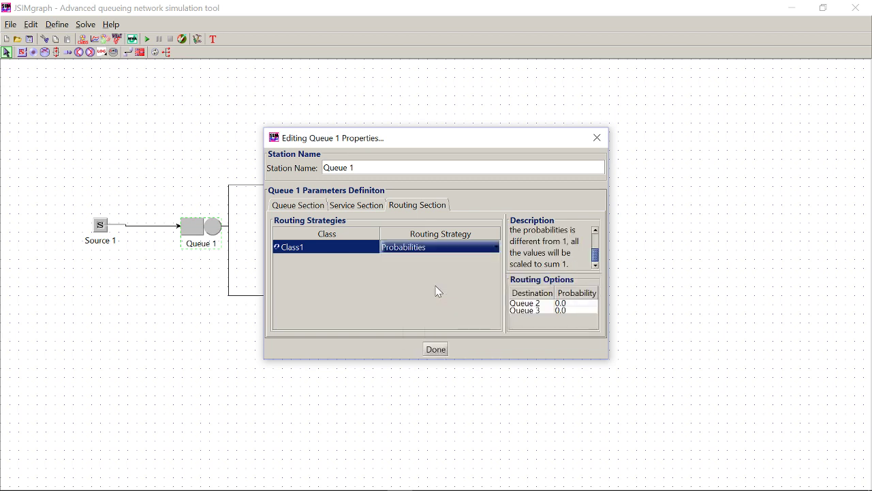
Set Queue 1's routing probabilities to 0.4 for Queue 2 and 0.6 for Queue 3
left_click(571, 304)
type("0")
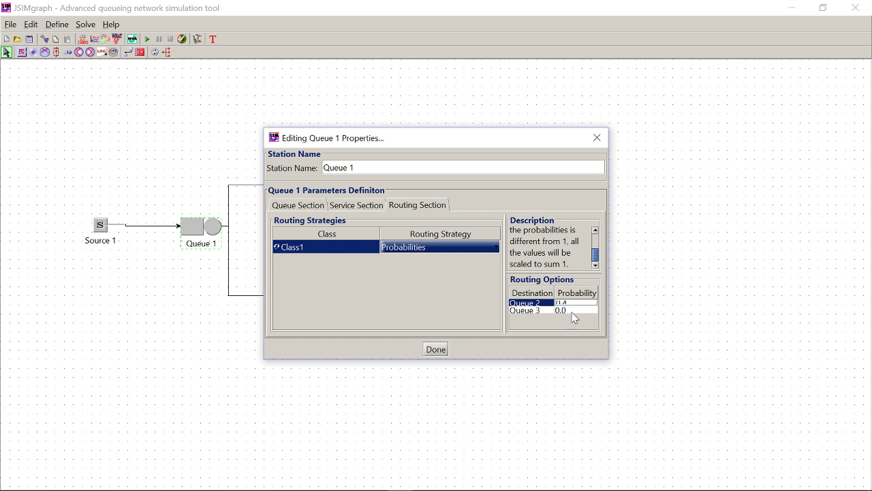
left_click(573, 313)
type("0")
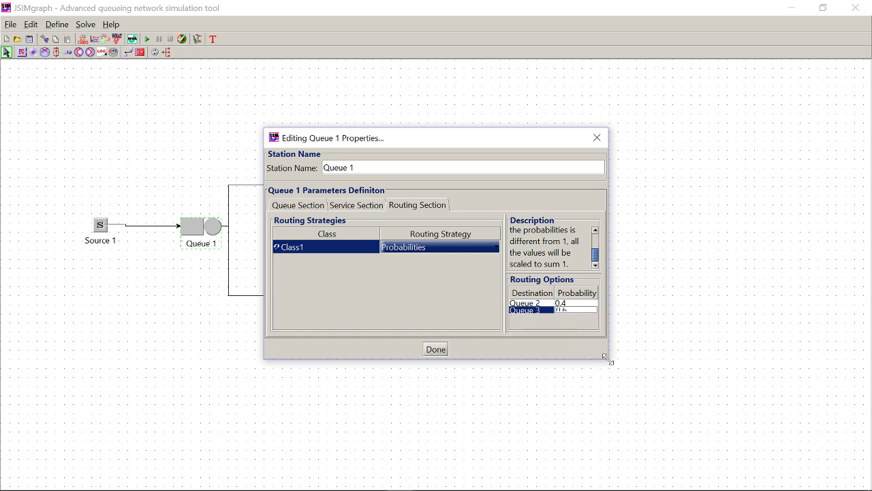
left_click(439, 351)
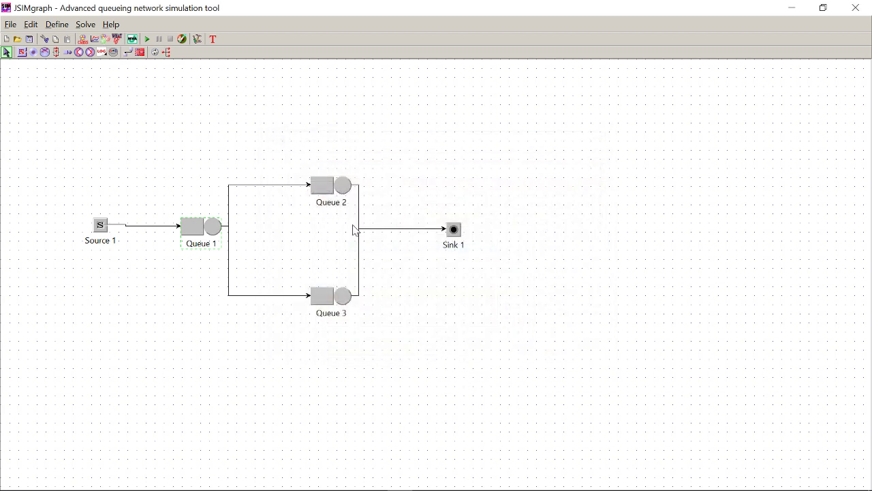
Add a Response Time performance index for Class1 at Queue 1
left_click(96, 40)
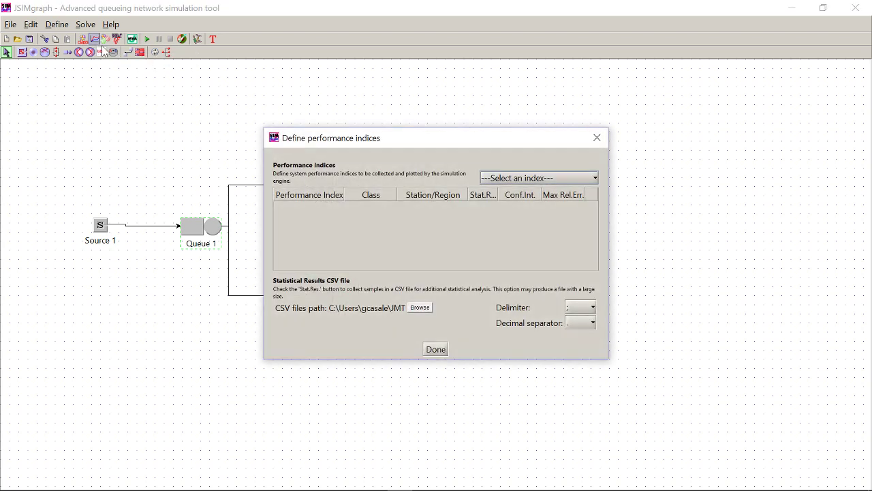
left_click(552, 178)
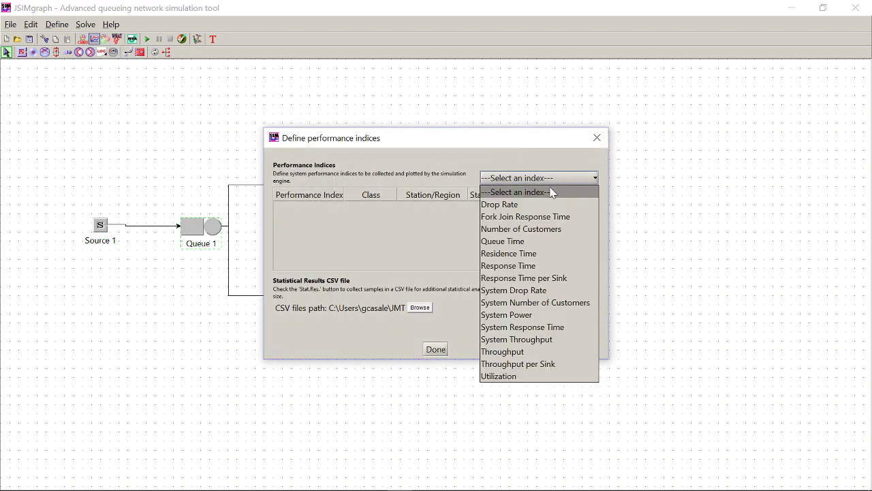
left_click(542, 266)
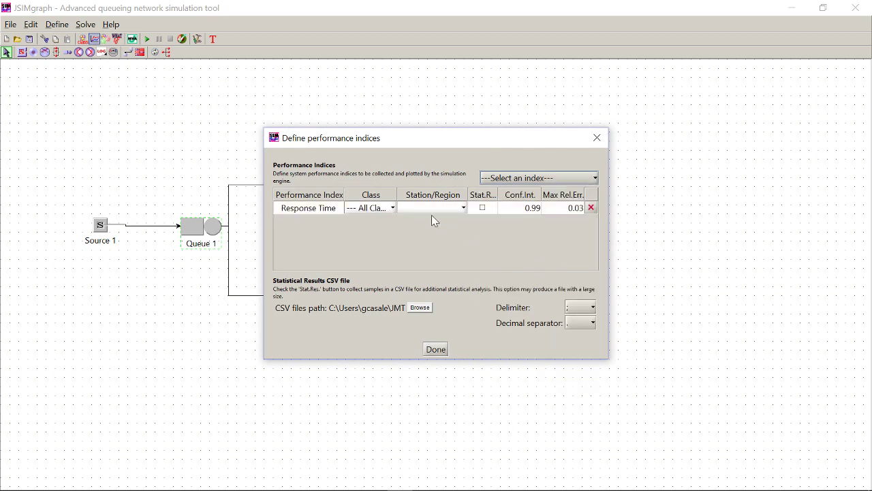
left_click(385, 208)
left_click(381, 229)
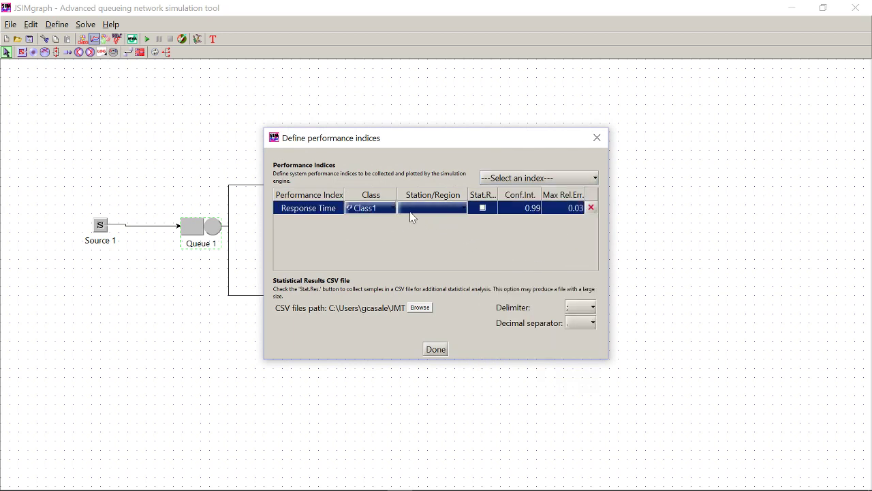
left_click(412, 209)
left_click(417, 222)
Add a second Response Time performance index for Class1, measured at Queue 2
left_click(533, 179)
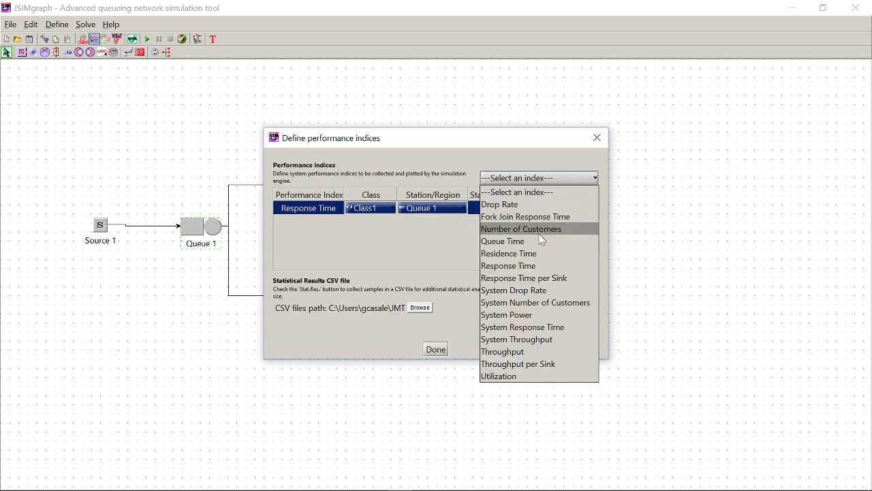
left_click(530, 266)
left_click(392, 222)
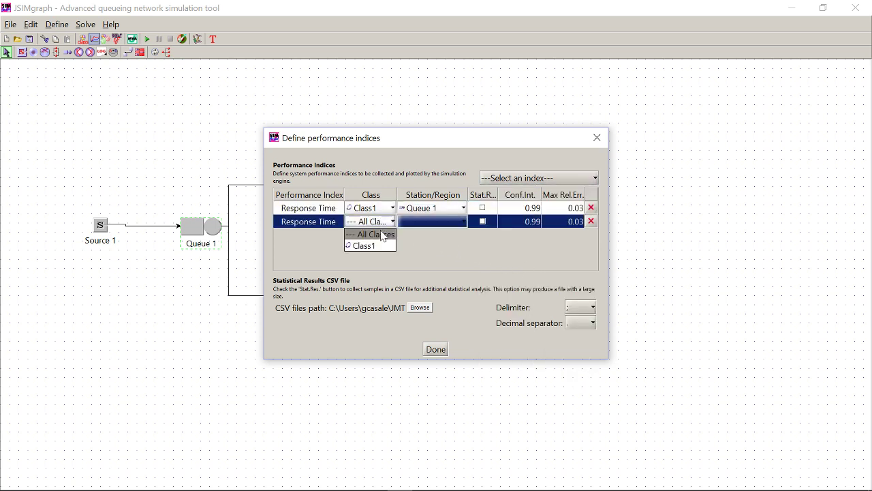
left_click(374, 244)
left_click(420, 221)
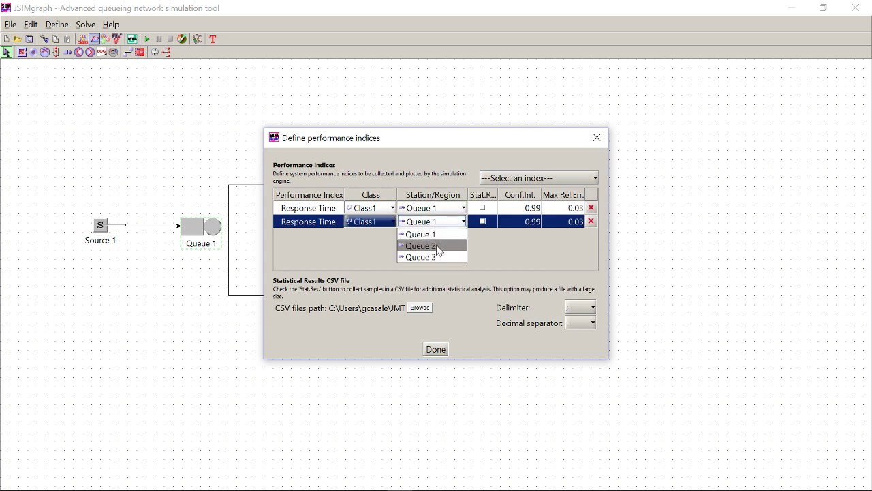
left_click(434, 246)
Add a System Response Time index for Class1 and finish defining the performance indices
left_click(545, 177)
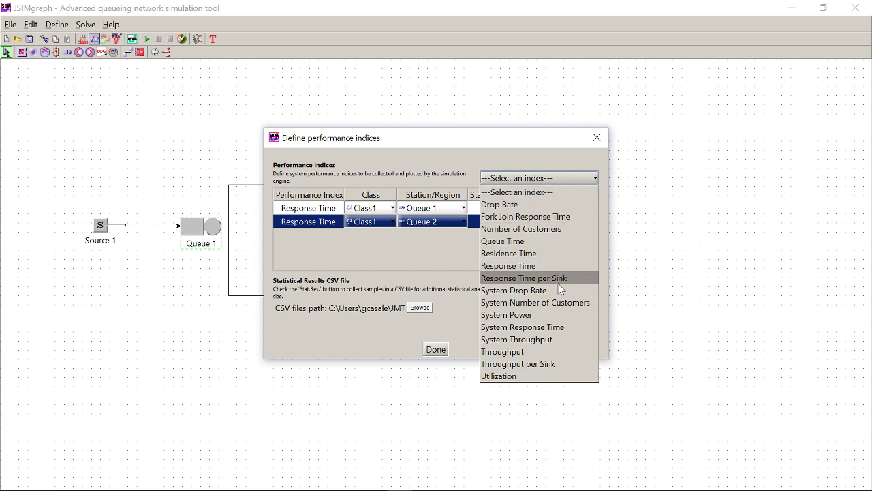
left_click(550, 328)
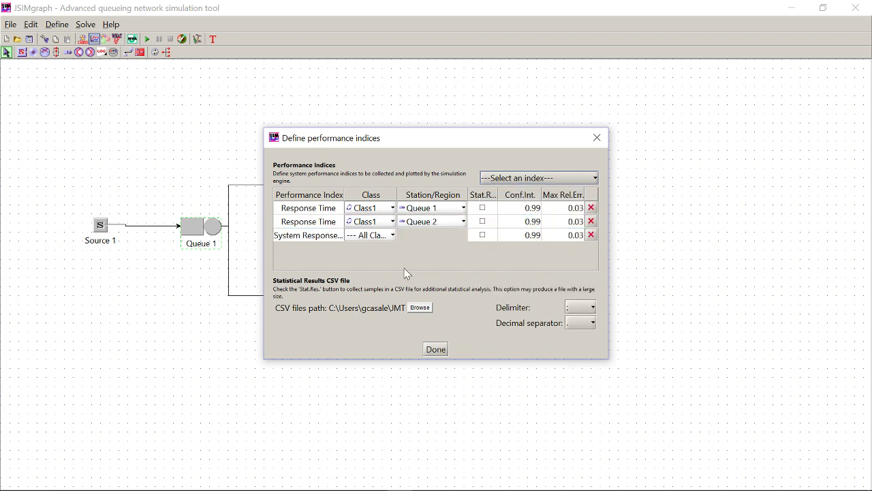
left_click(368, 239)
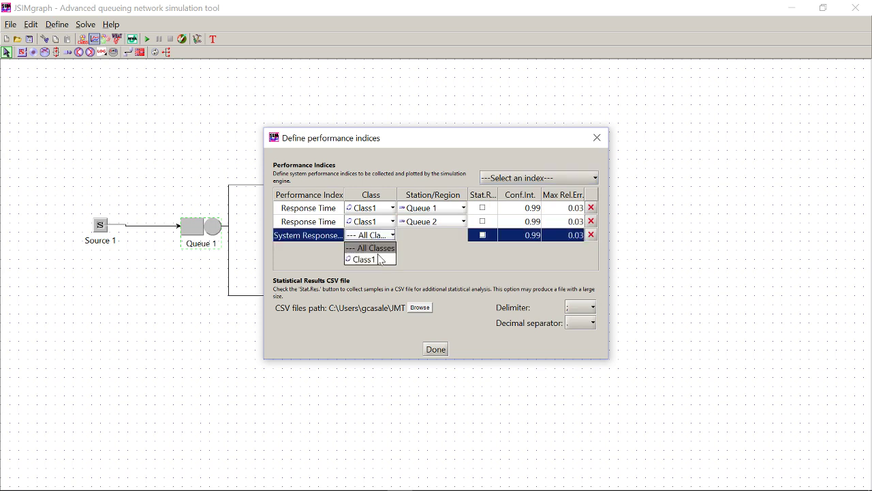
left_click(379, 260)
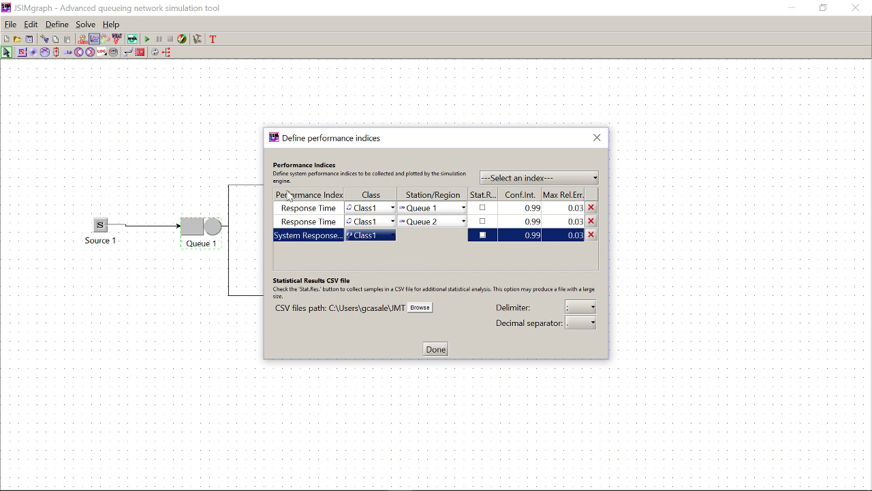
left_click_drag(356, 144, 580, 133)
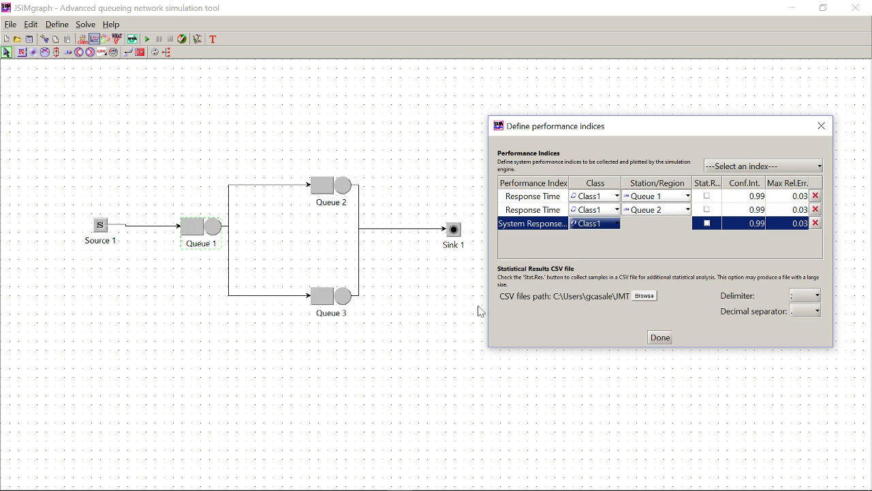
left_click(662, 339)
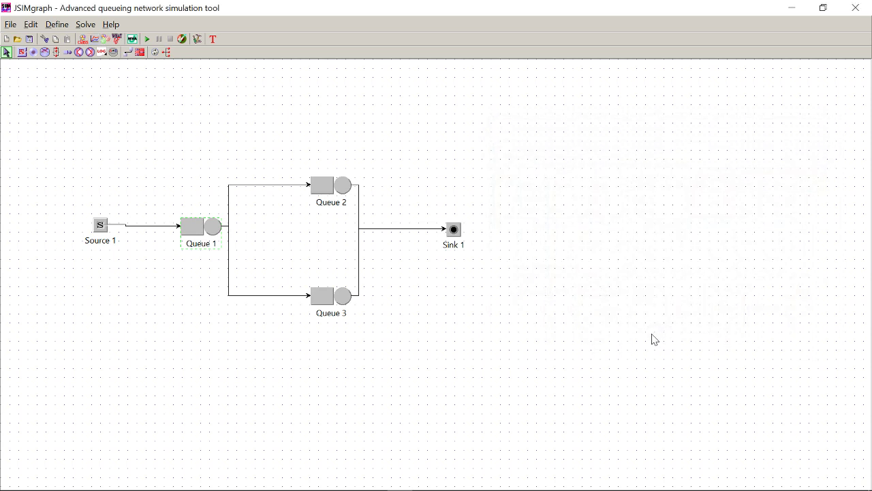
Run the simulation, overwriting the old results, and review the System Response Time and per-station Response Time results
left_click(148, 41)
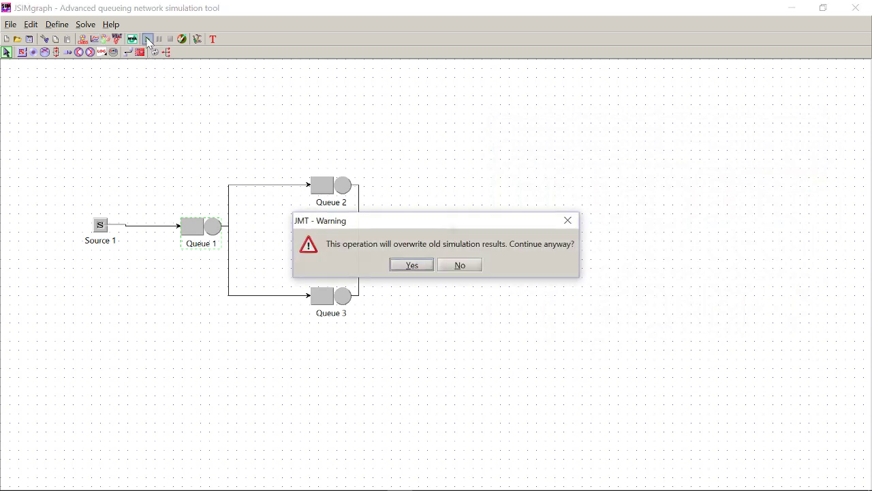
left_click(419, 265)
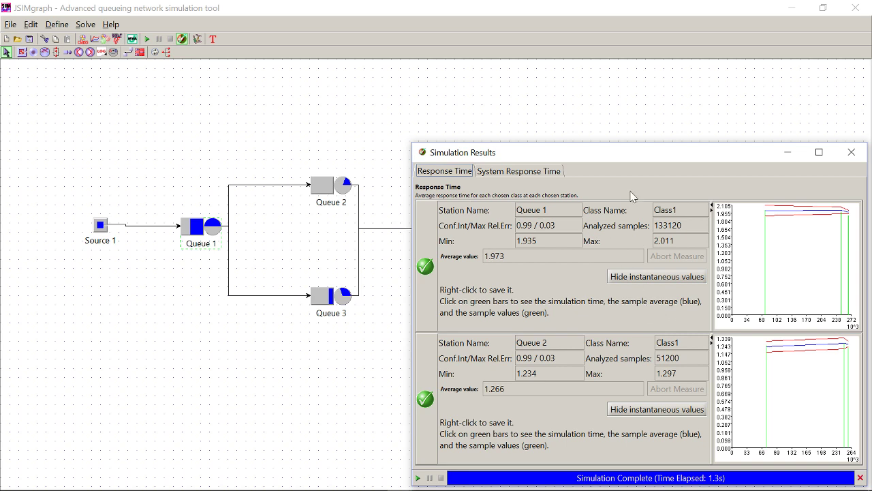
left_click(496, 173)
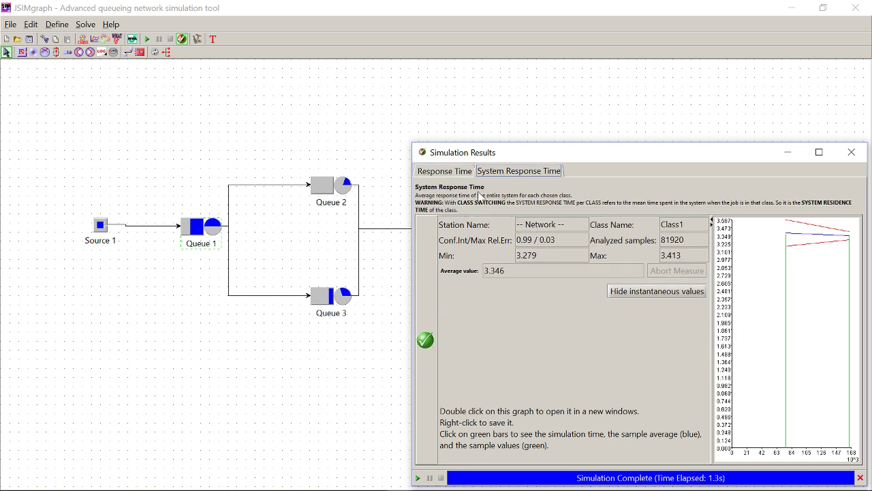
left_click(456, 176)
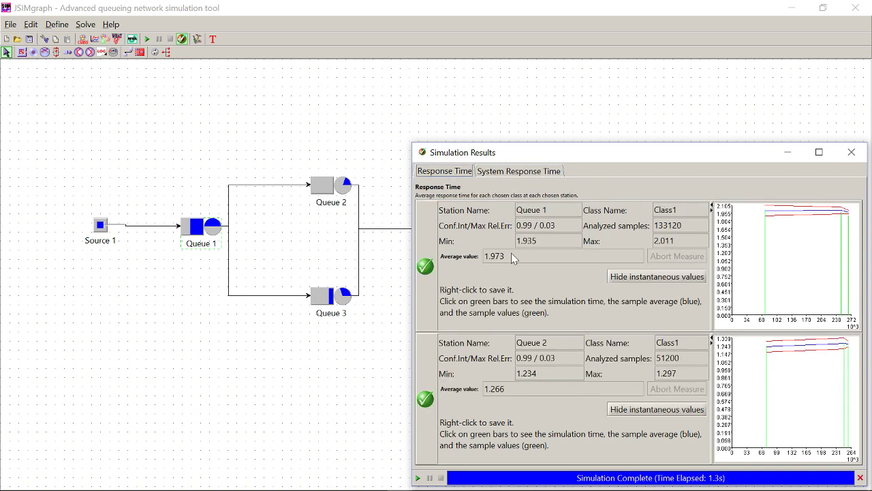